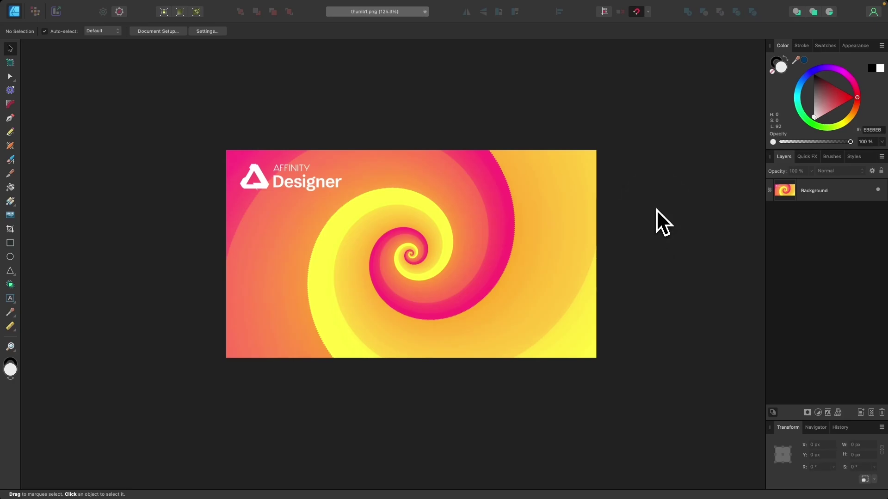
key(super+n)
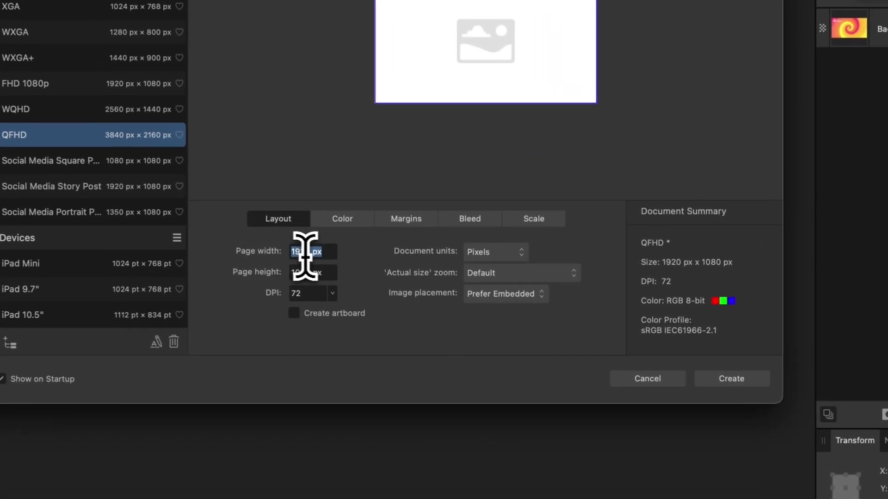
click(477, 330)
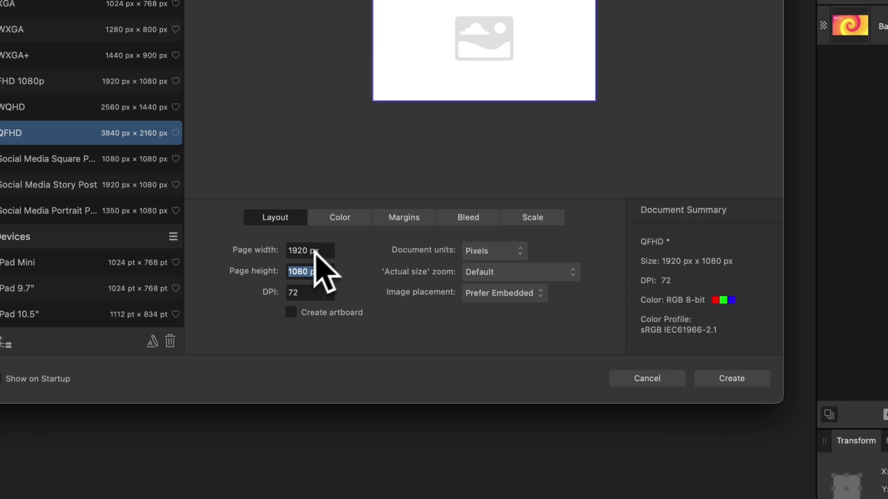
click(308, 251)
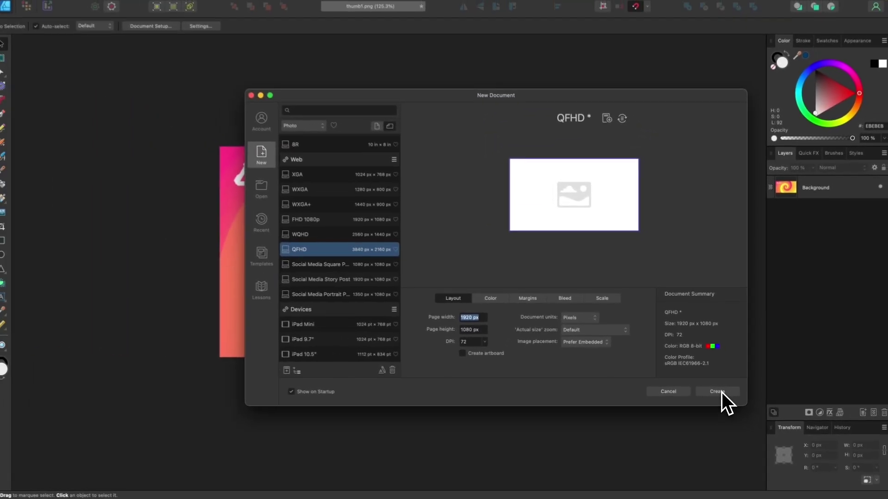
Create the 1920 × 1080 document and draw a rectangle spanning the page from corner to corner.
click(720, 390)
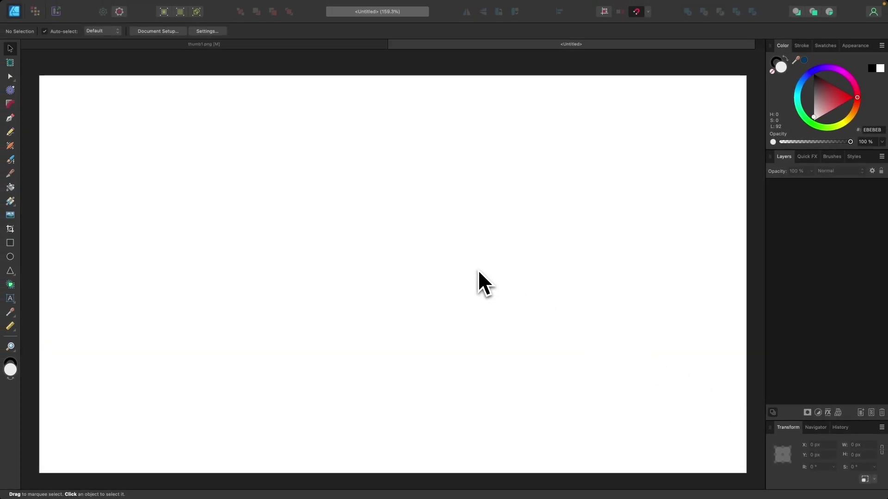
scroll(478, 270, down, 3)
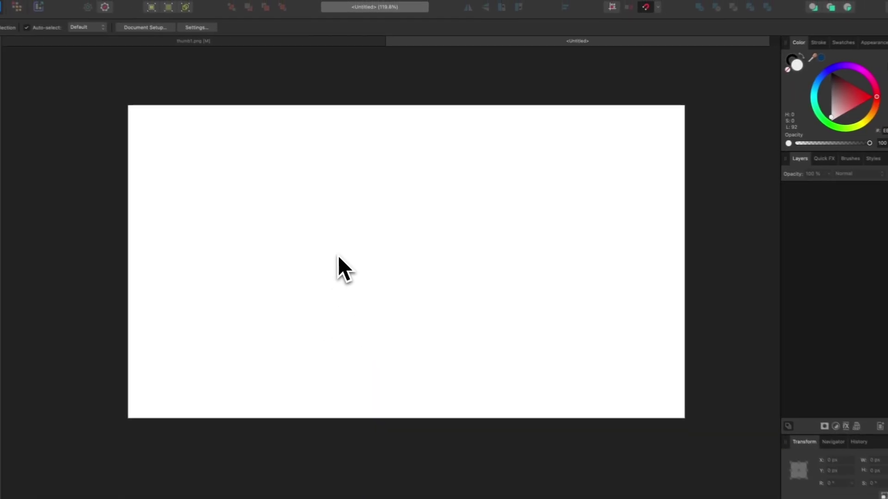
click(13, 244)
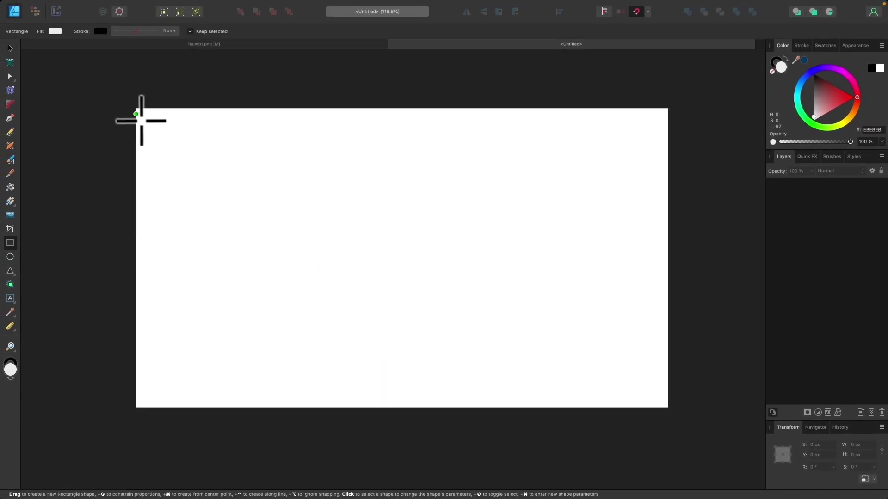
drag(136, 108, 667, 407)
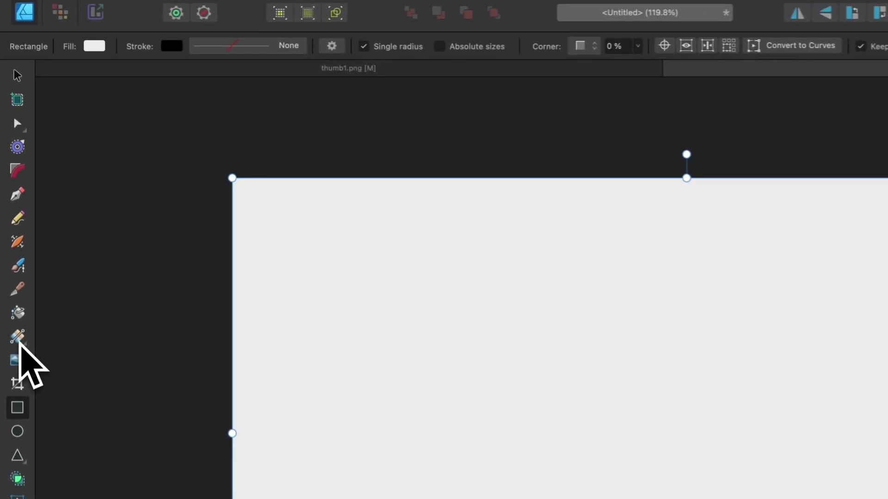
Change the rectangle's fill to a linear gradient with pink FF0051 and yellow stops.
click(19, 338)
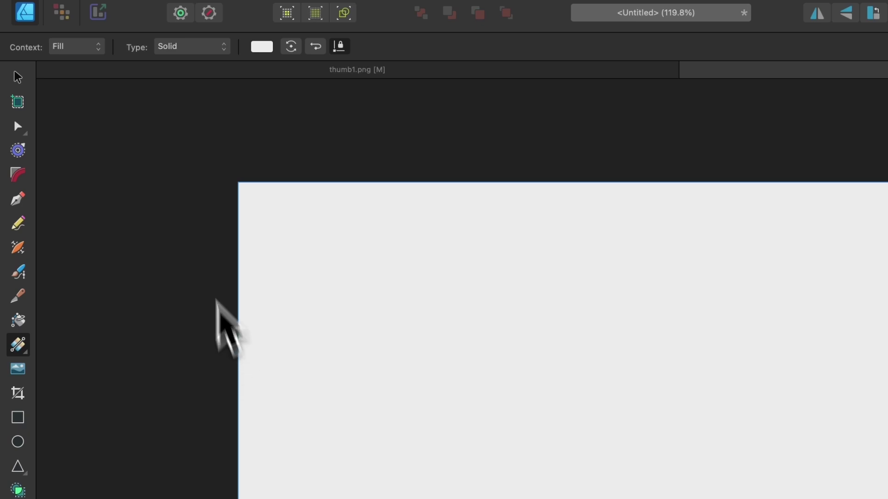
click(179, 50)
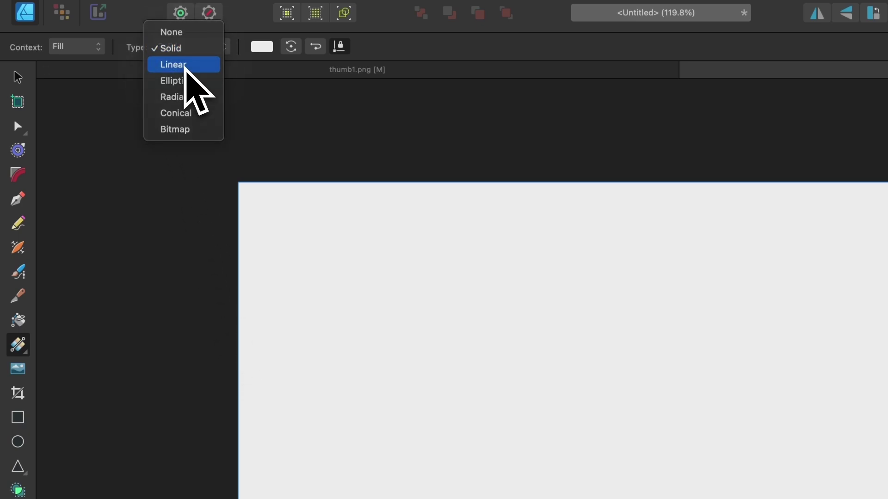
click(185, 66)
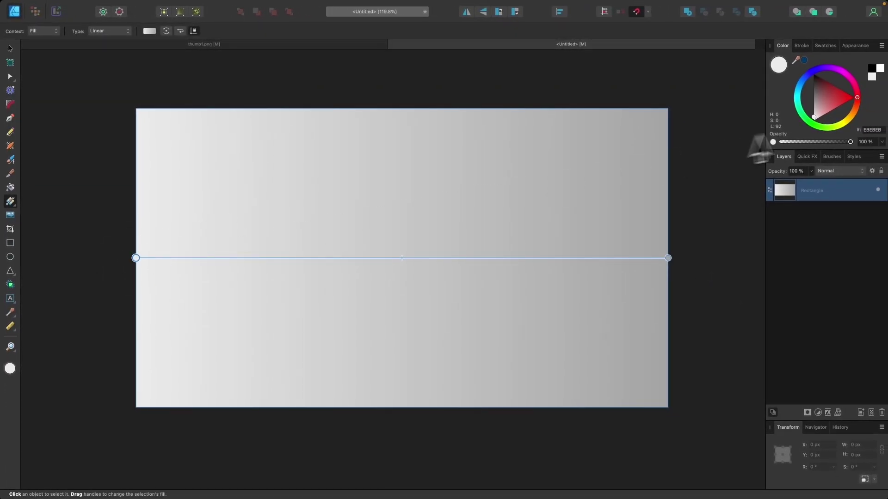
drag(856, 102, 859, 88)
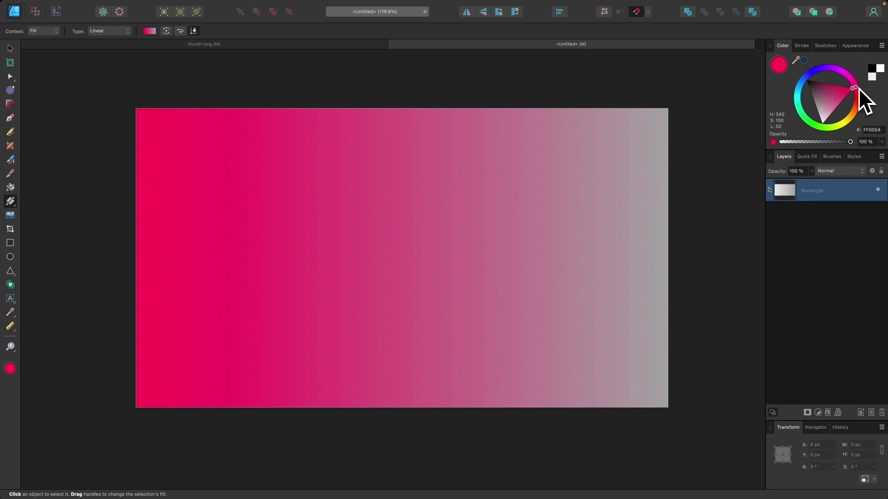
click(668, 258)
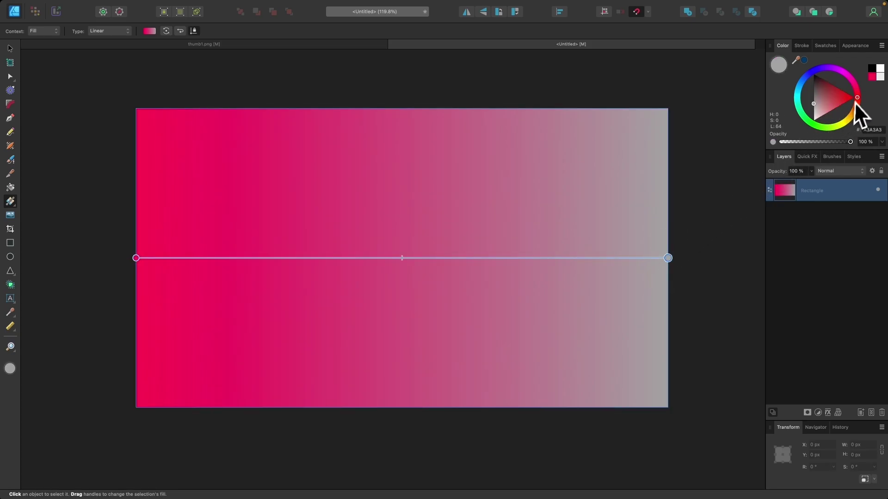
mouse_move(858, 98)
mouse_down()
mouse_move(850, 128)
mouse_move(824, 119)
mouse_up()
click(836, 115)
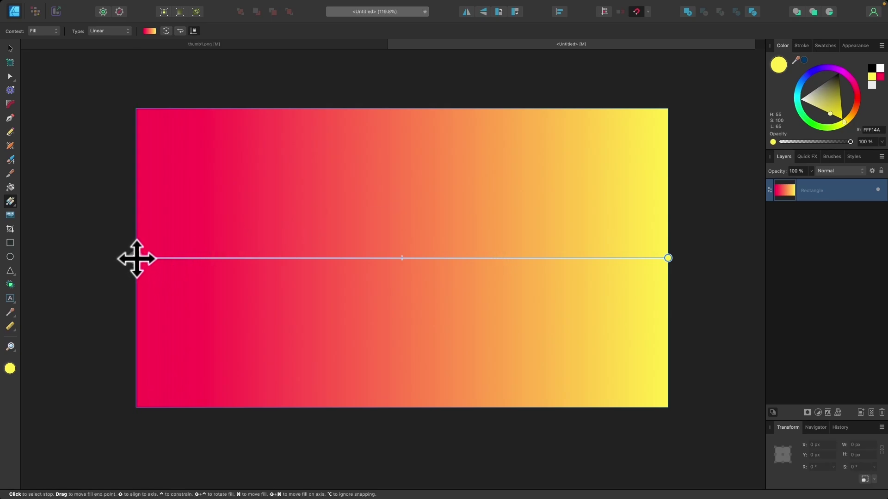
Position the pink stop at the bottom-left corner and the yellow stop at top-right.
drag(135, 258, 136, 407)
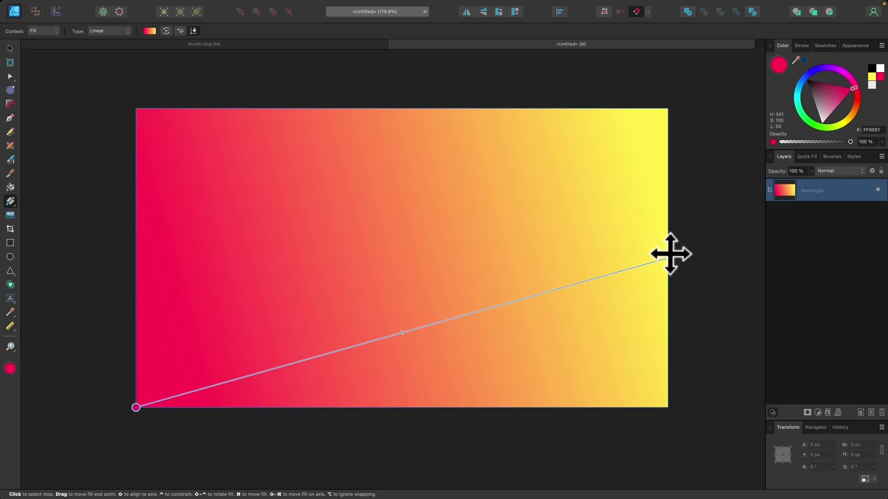
drag(669, 259, 668, 109)
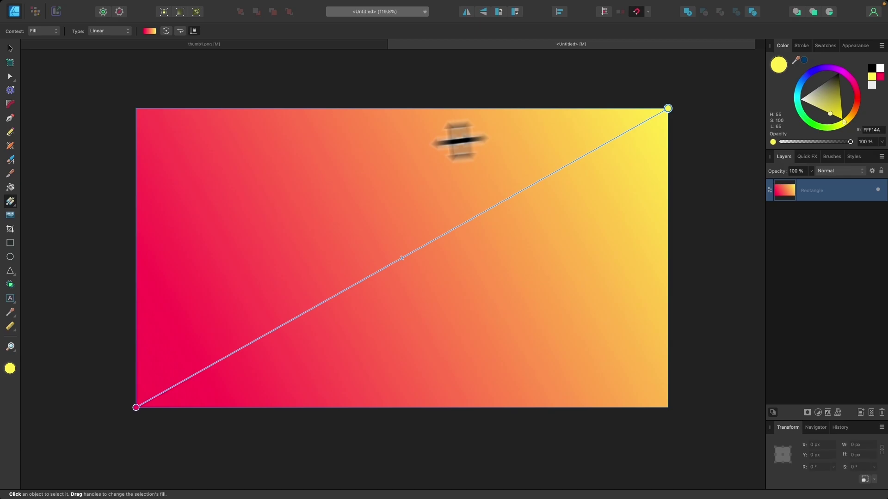
click(10, 48)
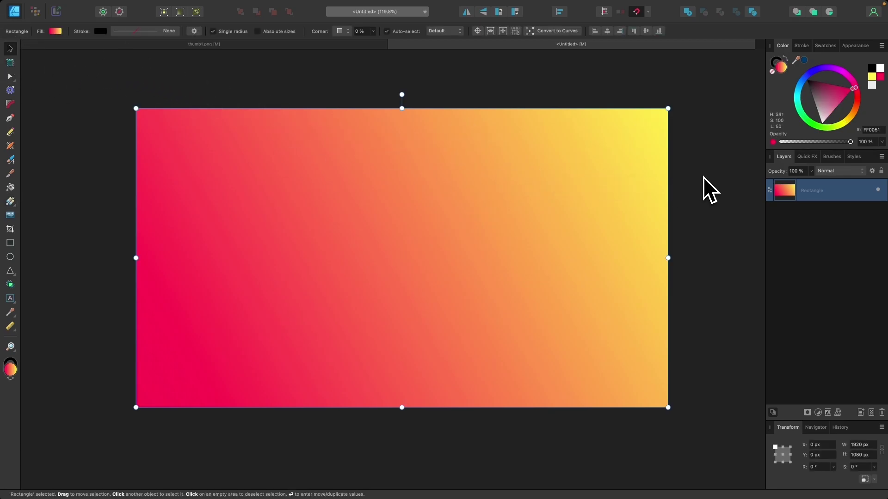
Duplicate the gradient rectangle 1001 times, each copy rotated 1° and scaled to 99.5%.
key(Return)
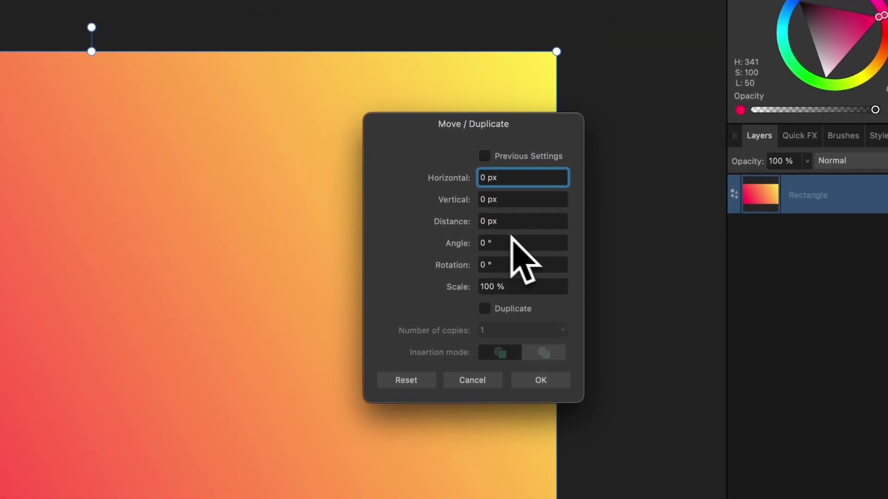
click(494, 265)
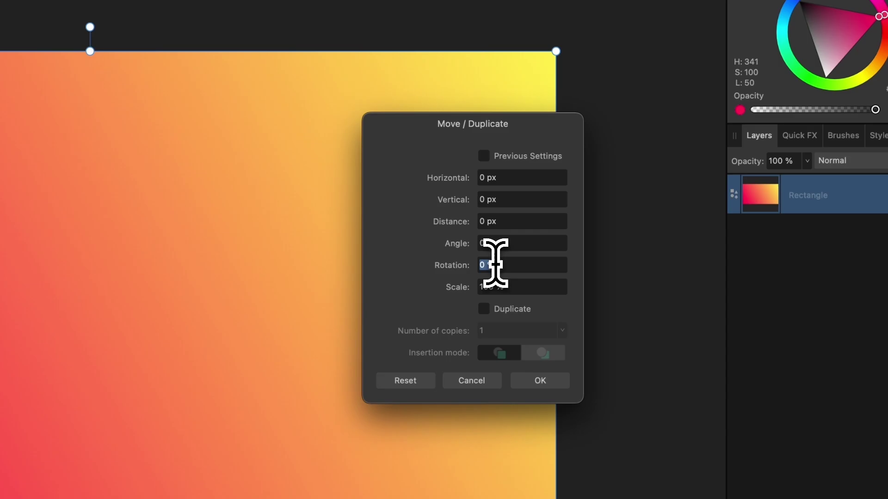
text(1)
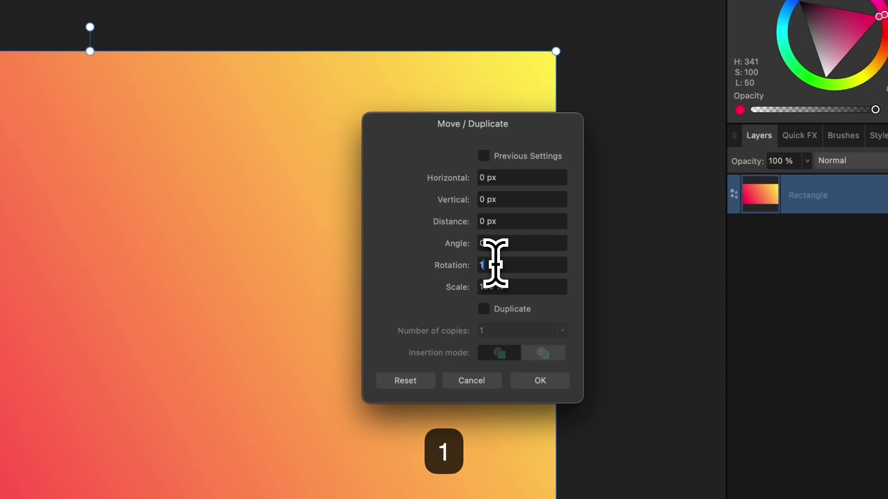
click(512, 291)
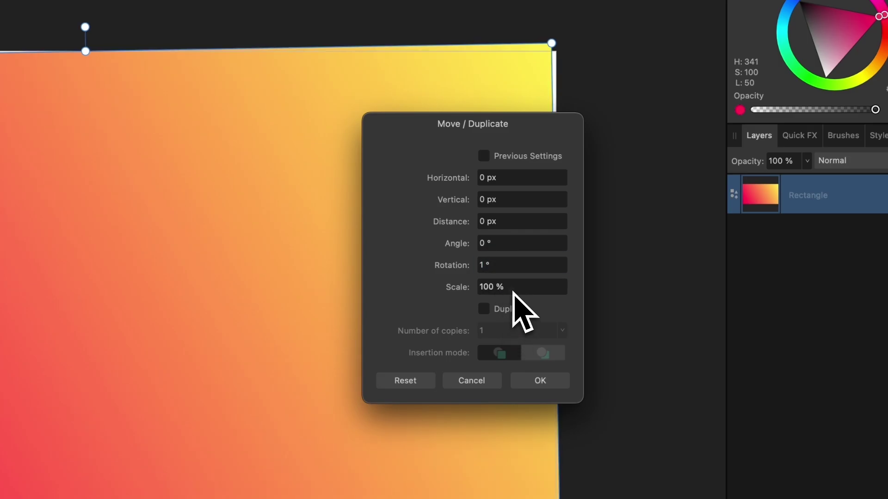
text(99.5)
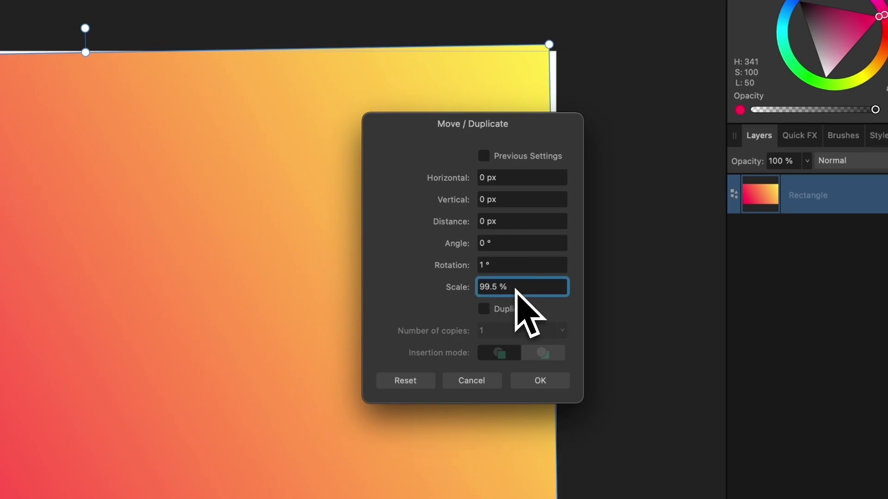
click(484, 309)
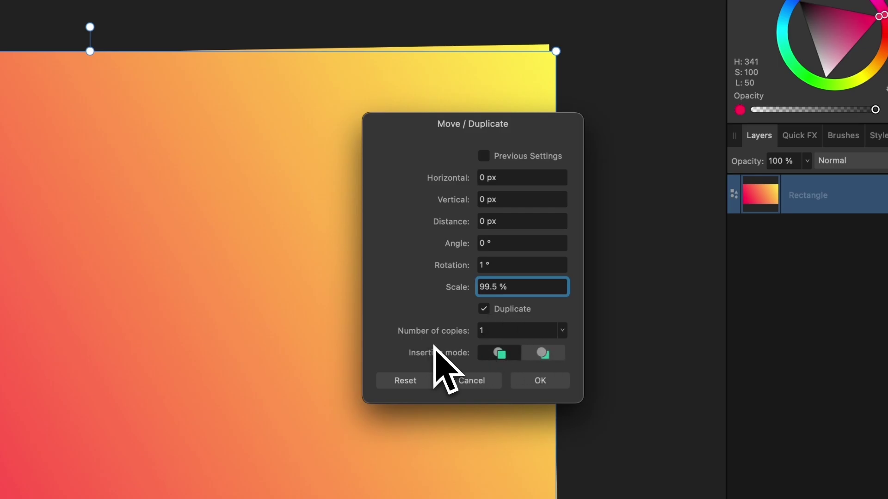
click(562, 331)
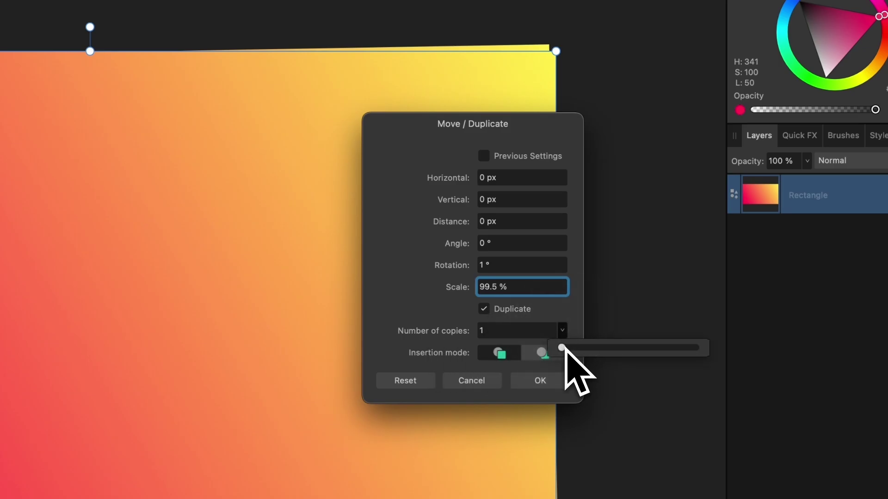
drag(565, 352, 643, 355)
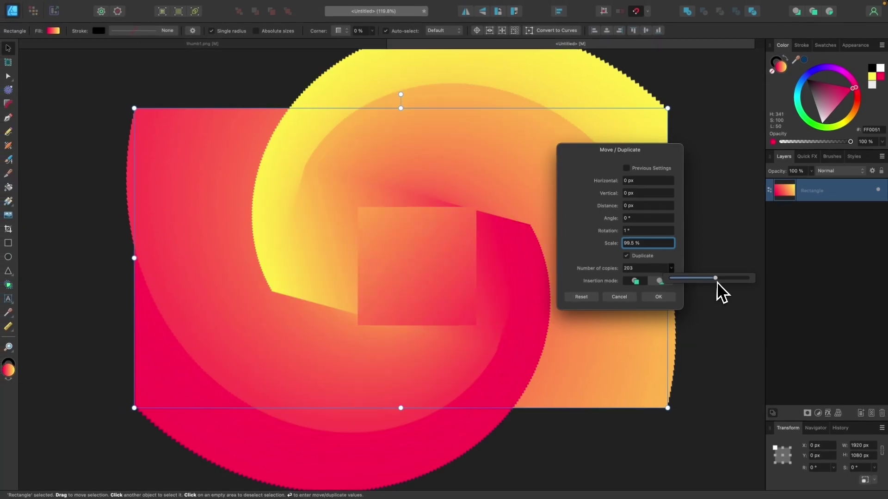
drag(716, 282, 754, 277)
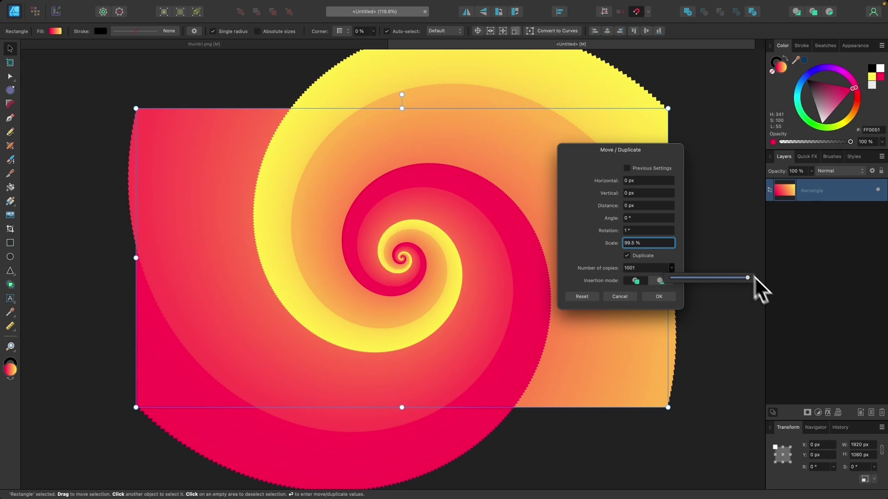
click(585, 248)
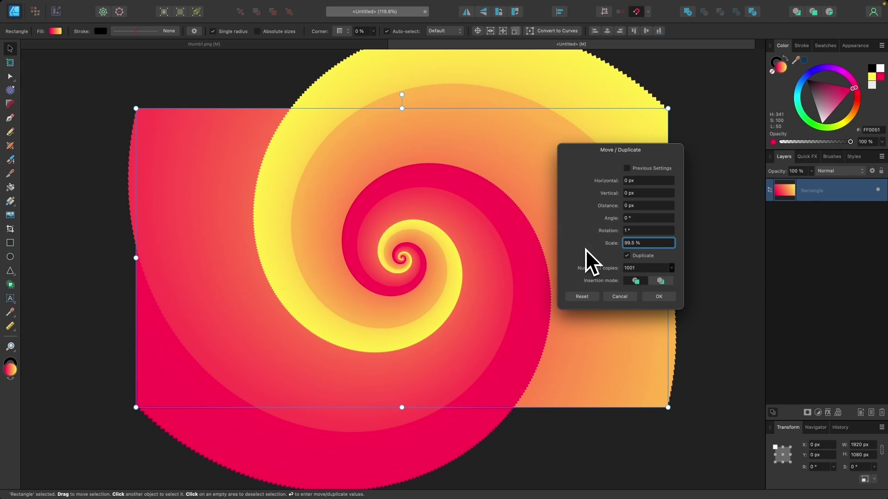
click(663, 297)
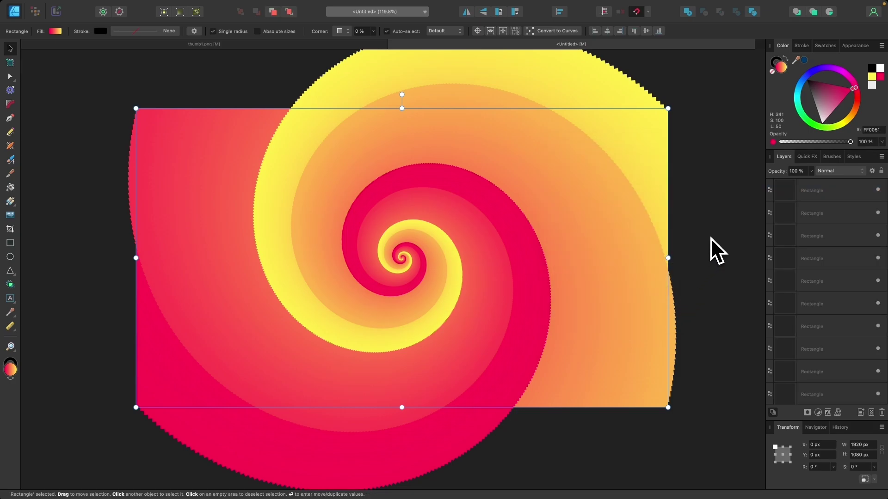
Deselect the copies, zoom out and clip the swirl's display to the page with backslash.
click(710, 238)
scroll(711, 237, down, 2)
scroll(711, 238, down, 3)
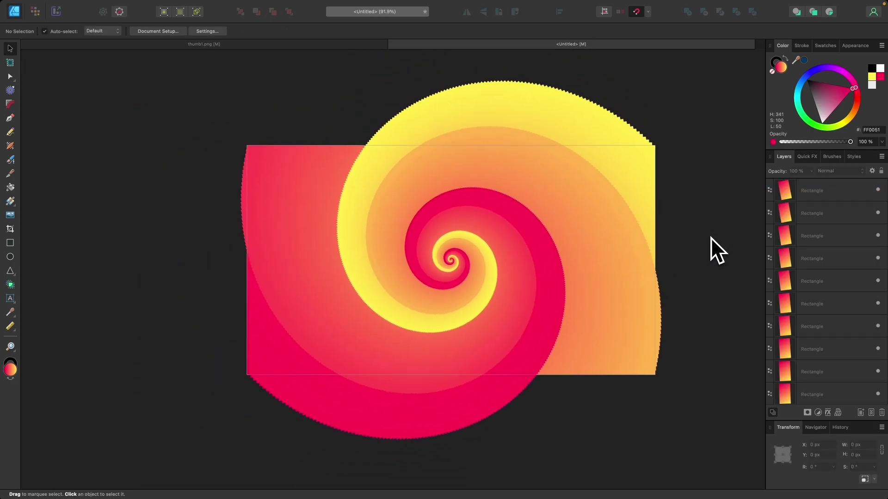
scroll(551, 246, up, 2)
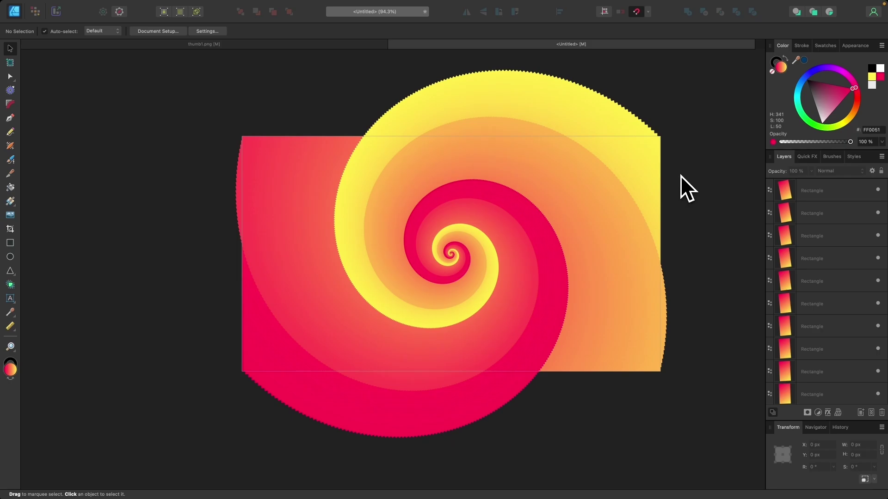
key(backslash)
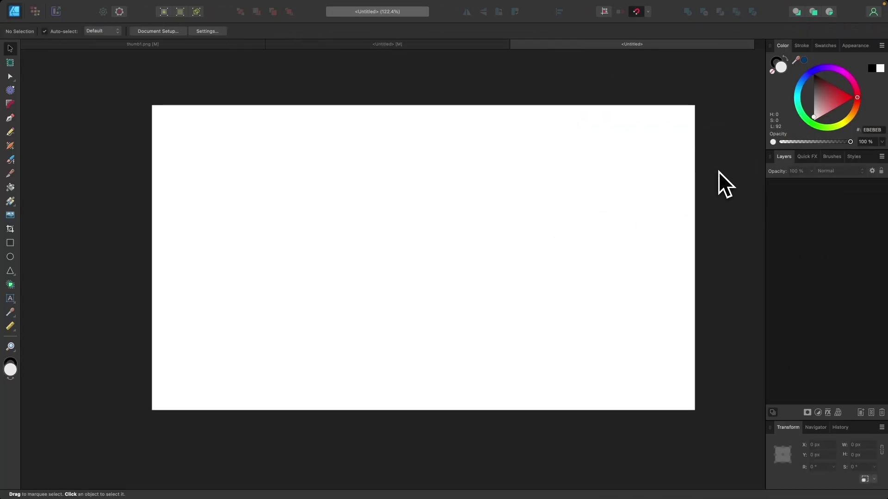
Draw a rectangle over the page's top-left quarter and fill it pinkish red.
click(14, 244)
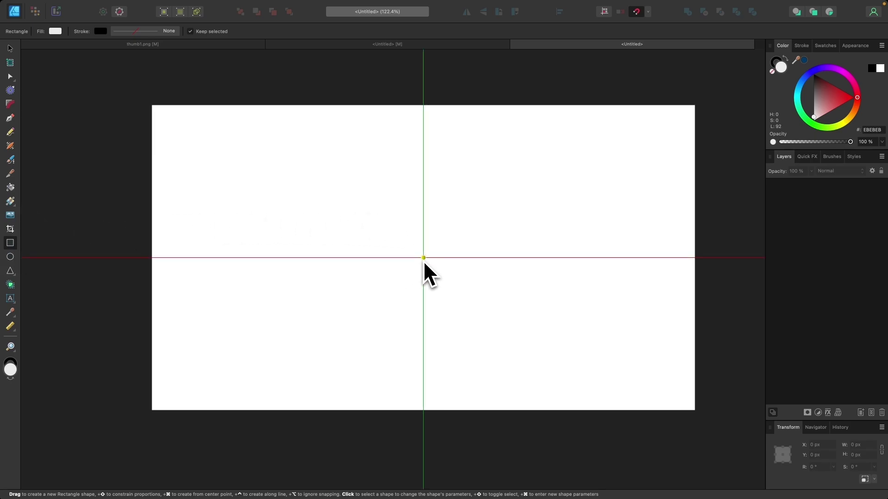
drag(423, 258, 151, 105)
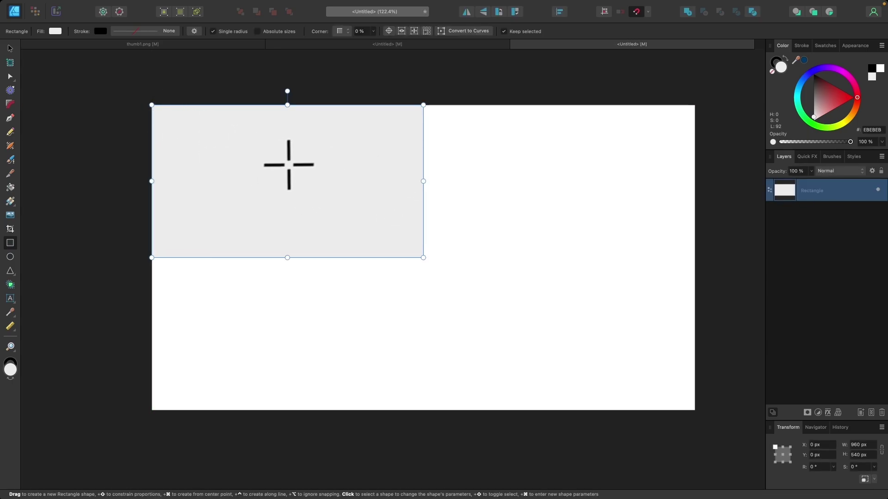
click(10, 48)
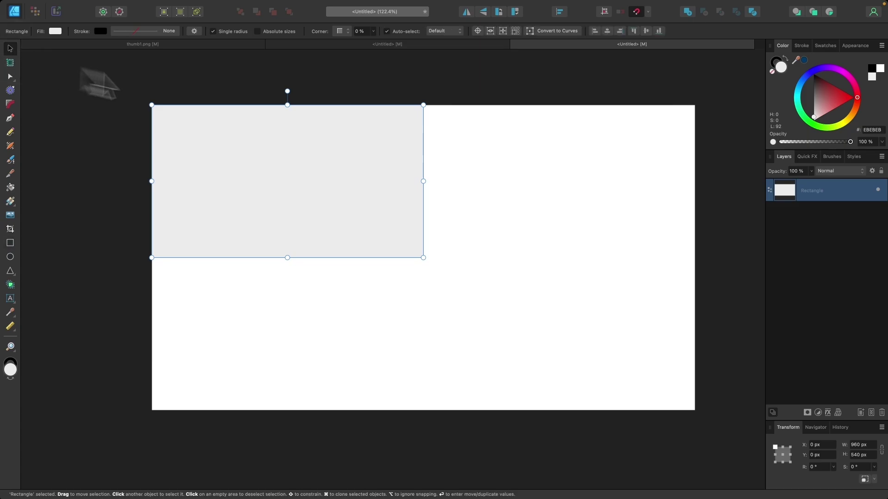
click(856, 99)
drag(859, 99, 861, 88)
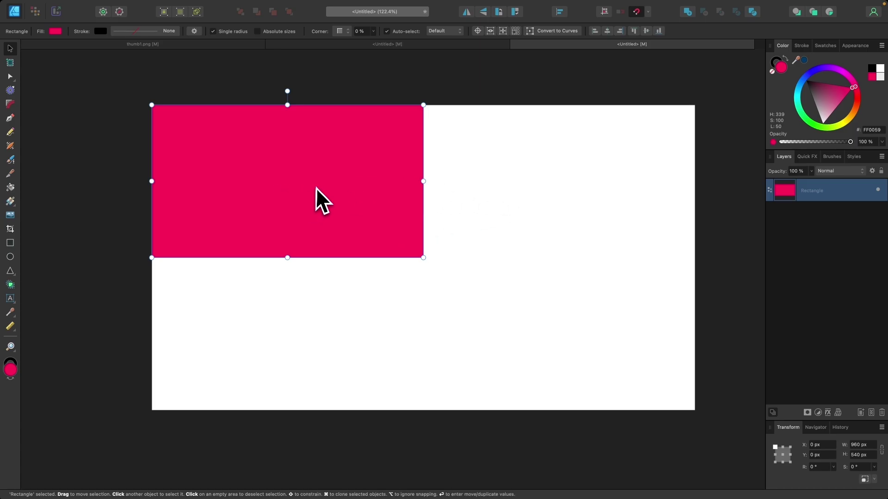
Copy the rectangle into the other quarters, colouring them pale yellow, blue and dark grey.
drag(302, 182, 543, 185)
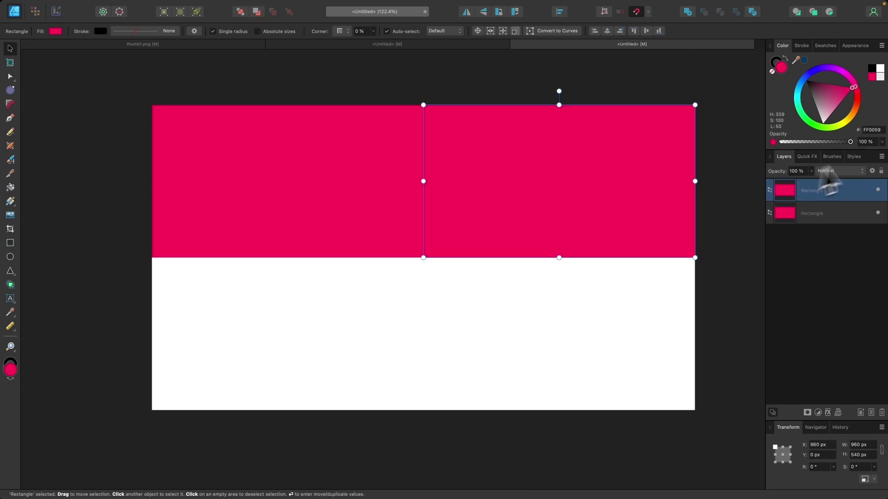
drag(858, 111, 822, 118)
click(830, 112)
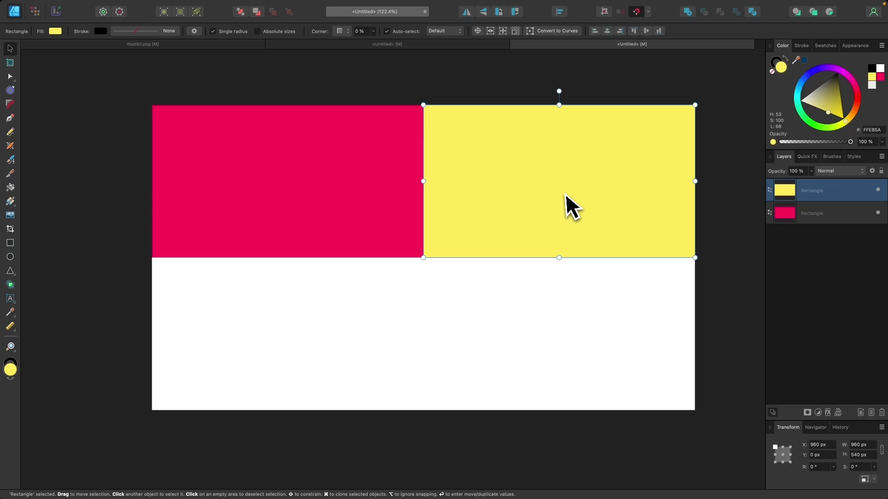
mouse_move(603, 151)
mouse_down()
mouse_move(416, 307)
mouse_move(328, 333)
mouse_move(319, 314)
mouse_up()
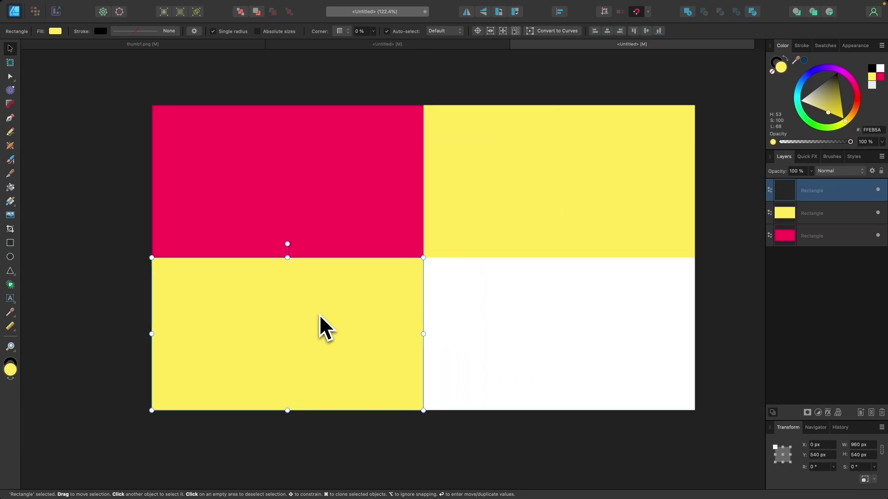
click(816, 70)
drag(816, 70, 806, 86)
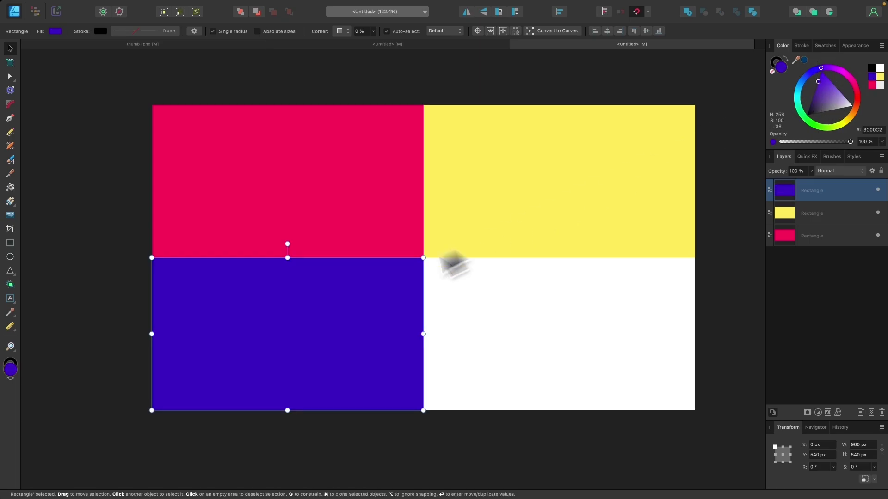
drag(324, 307, 586, 304)
mouse_move(808, 106)
mouse_down()
mouse_move(817, 107)
mouse_move(815, 119)
mouse_up()
Select all four quarter rectangles and group them with Cmd+G.
scroll(432, 232, down, 5)
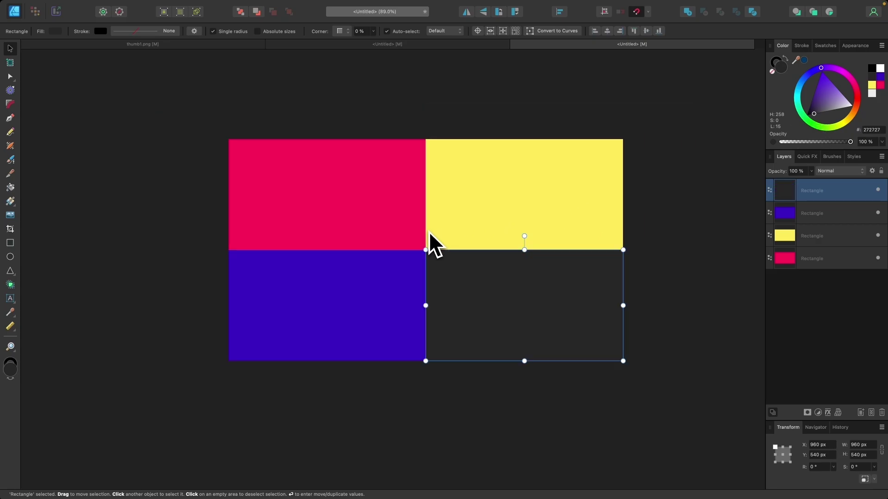
click(606, 406)
drag(689, 416, 154, 92)
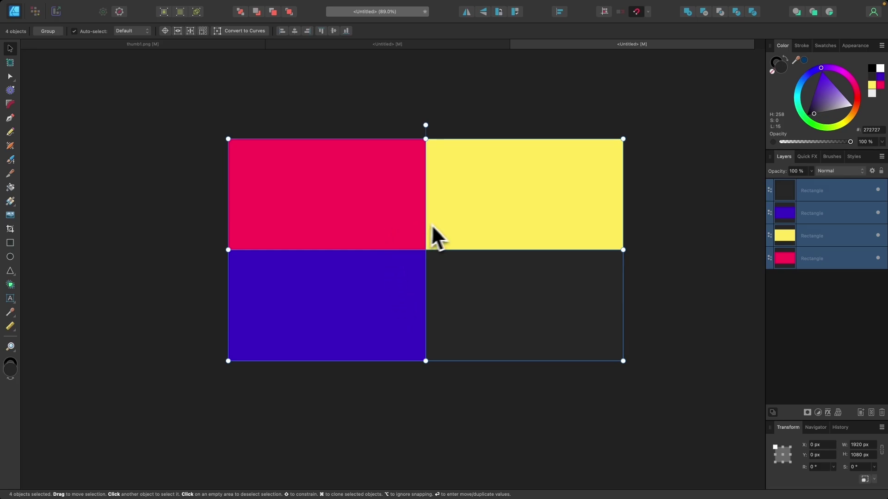
key(super+g)
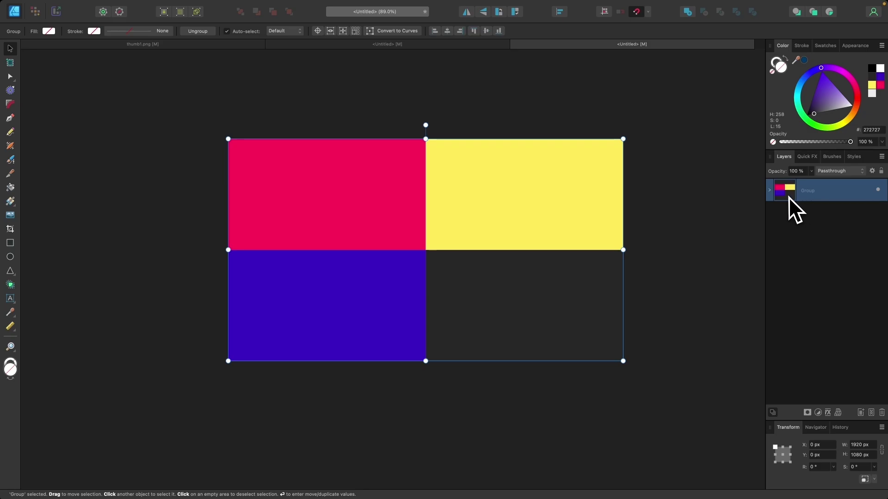
scroll(589, 235, right, 2)
scroll(589, 234, up, 1)
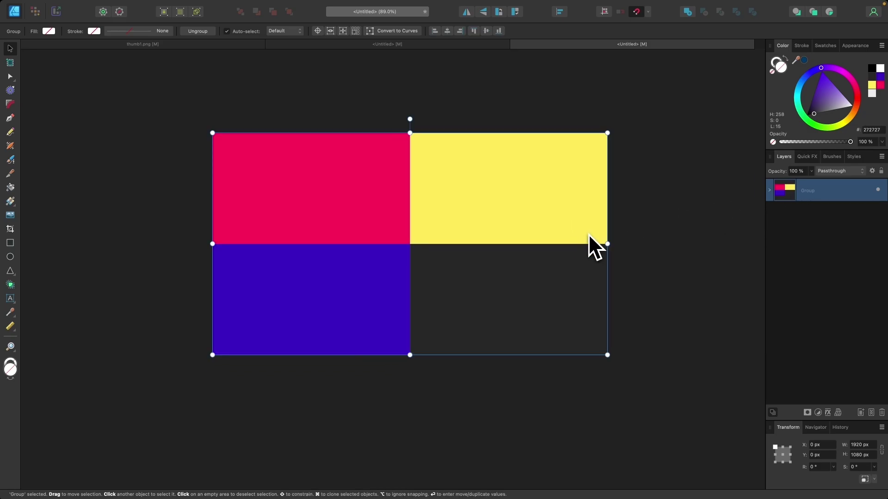
Set up duplication of the quadrant group with 1° rotation, 99.5% scale and many copies.
key(Return)
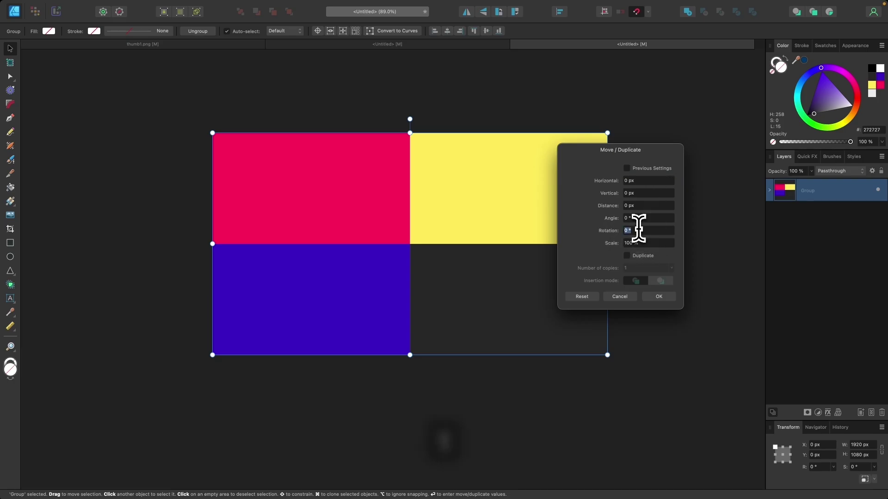
text(1)
key(Tab)
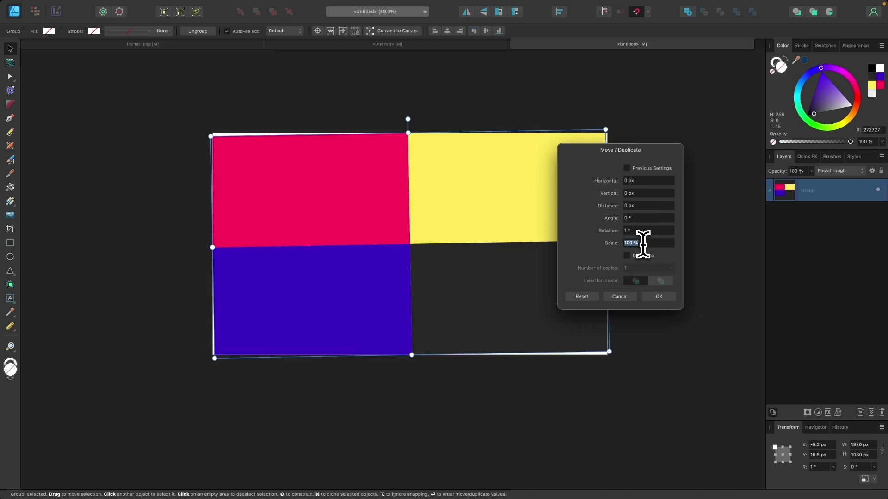
text(99.5)
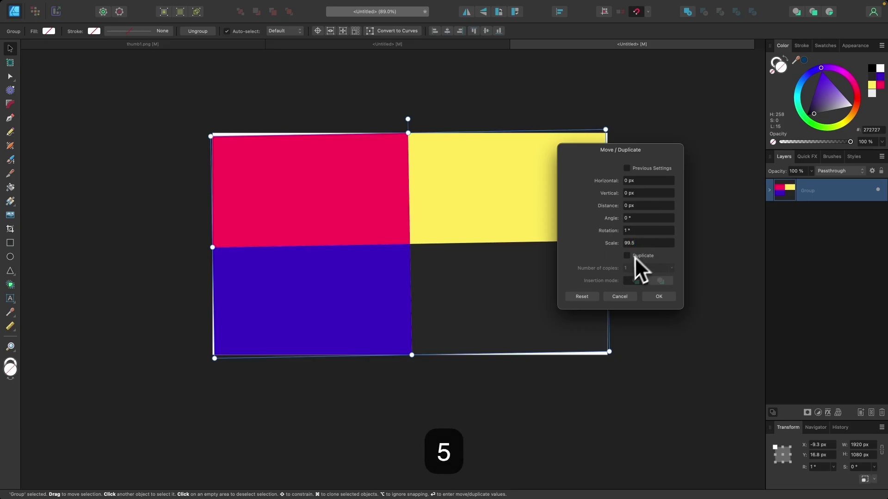
click(627, 257)
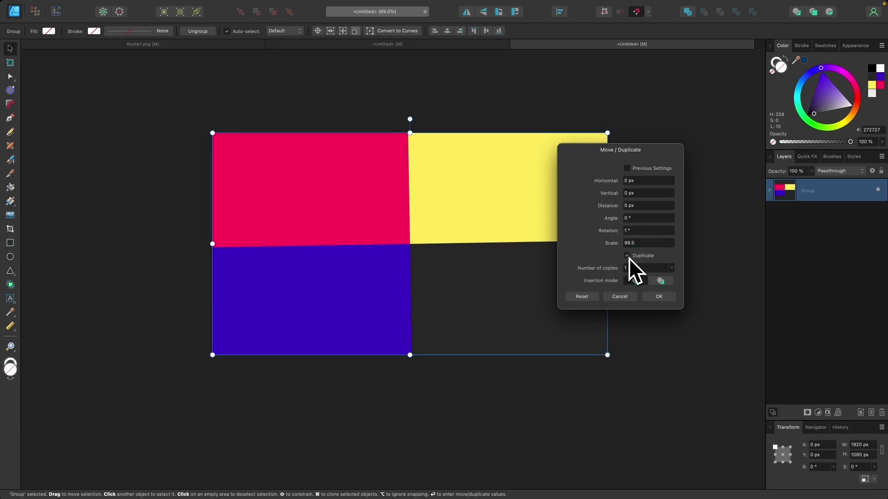
click(672, 268)
drag(673, 277, 790, 280)
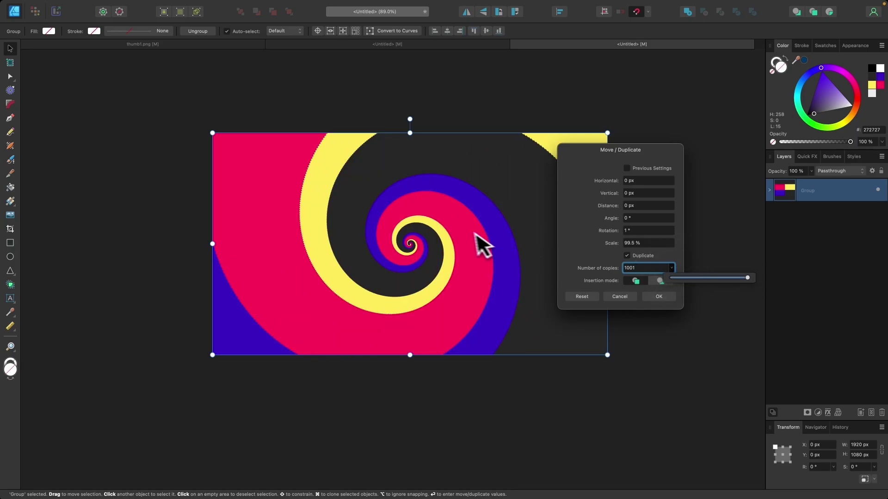
scroll(461, 232, up, 3)
scroll(460, 229, down, 1)
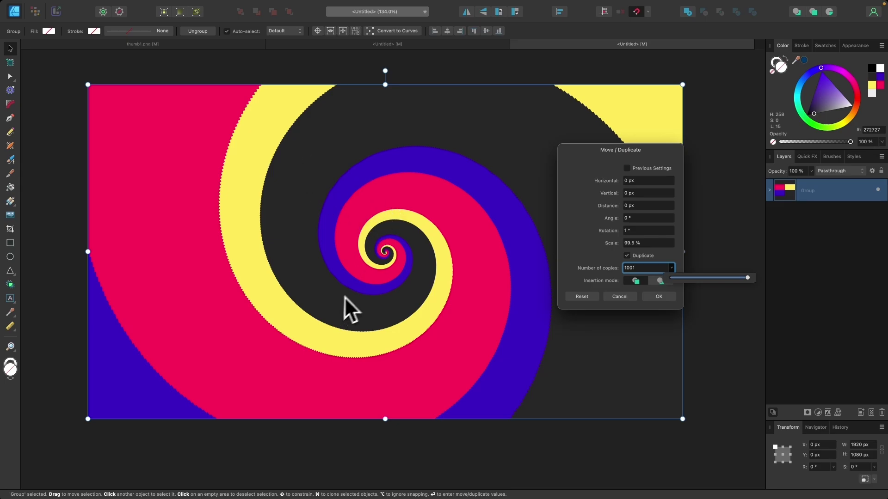
scroll(375, 298, down, 1)
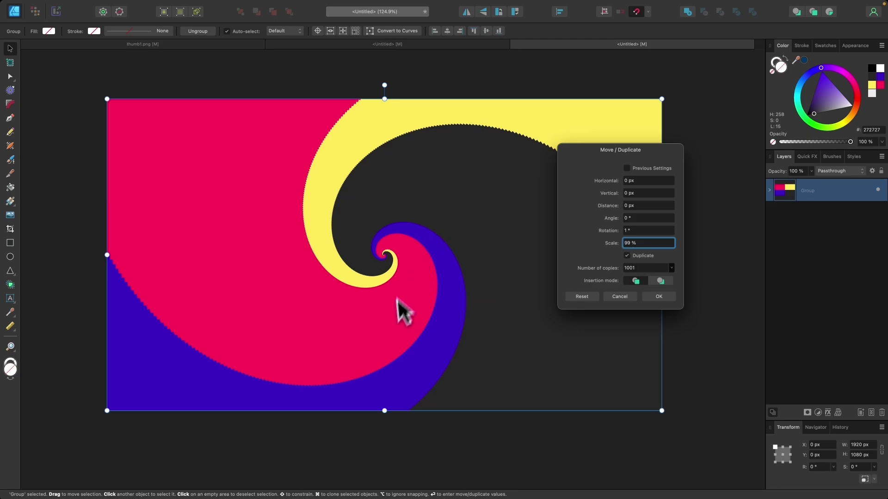
Try scale values 99.7%, 99.5% and finally 99.2%, previewing the spiral each time.
click(640, 243)
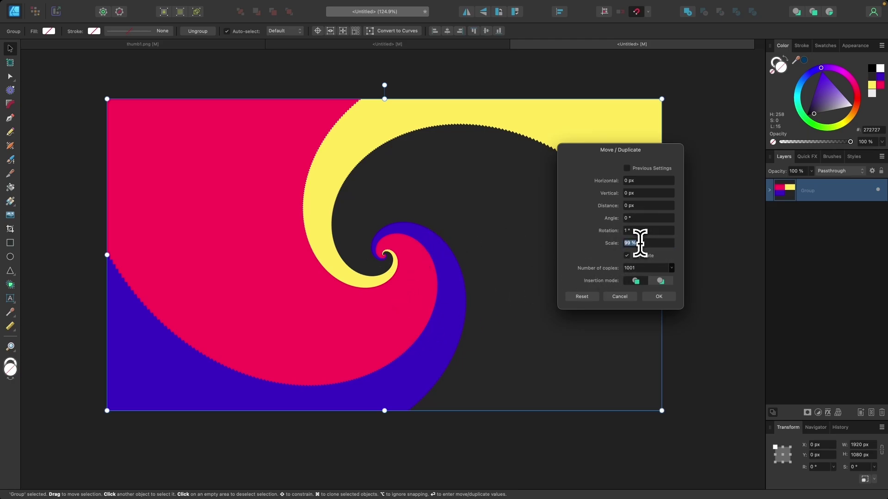
text(81)
key(BackSpace)
text(0)
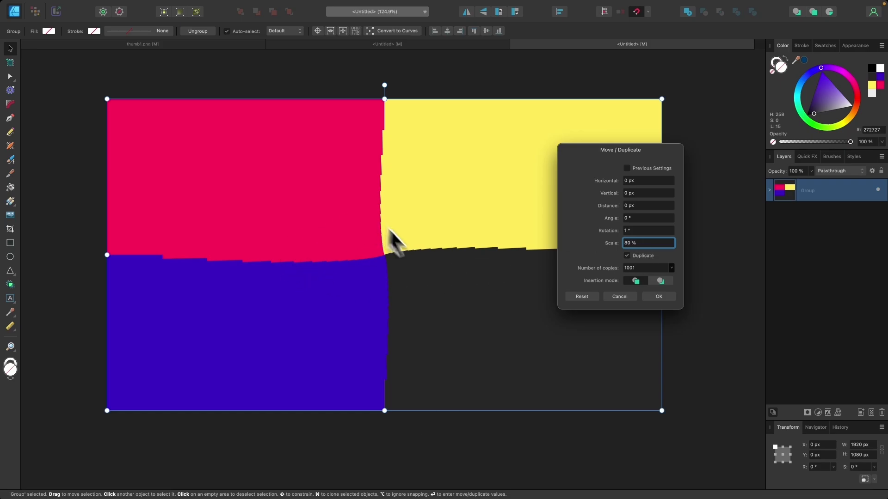
double_click(639, 242)
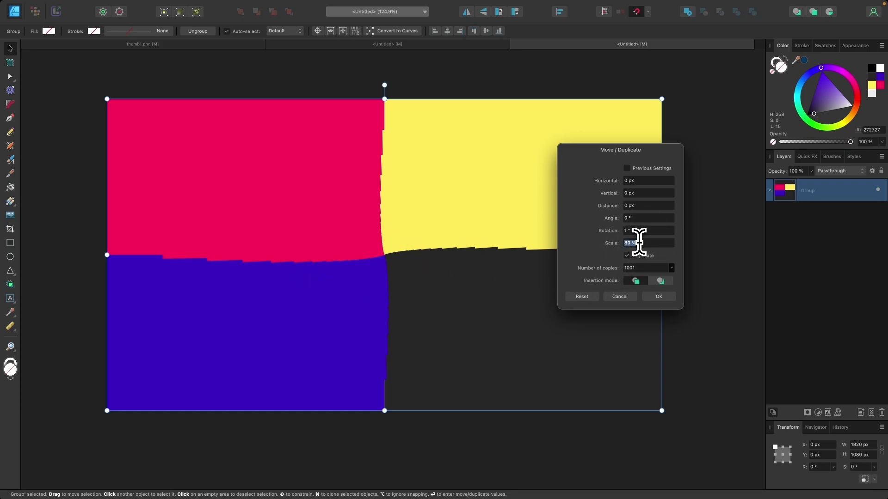
text(99.7)
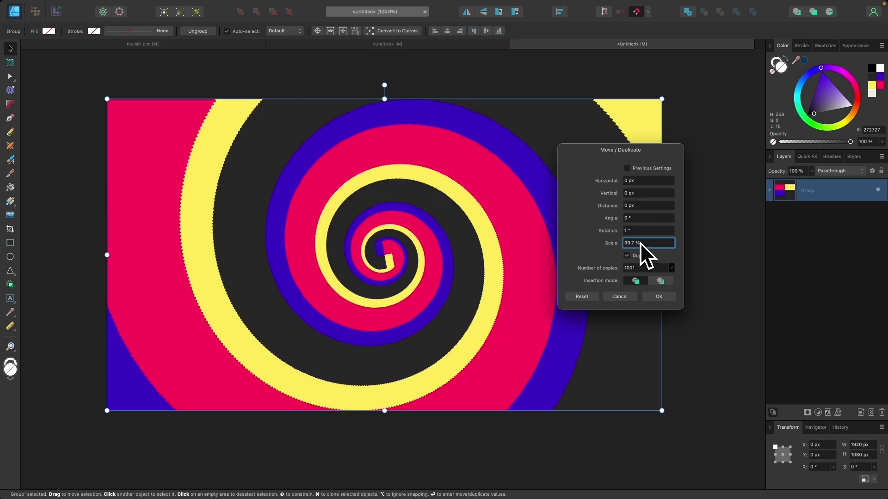
scroll(351, 276, up, 5)
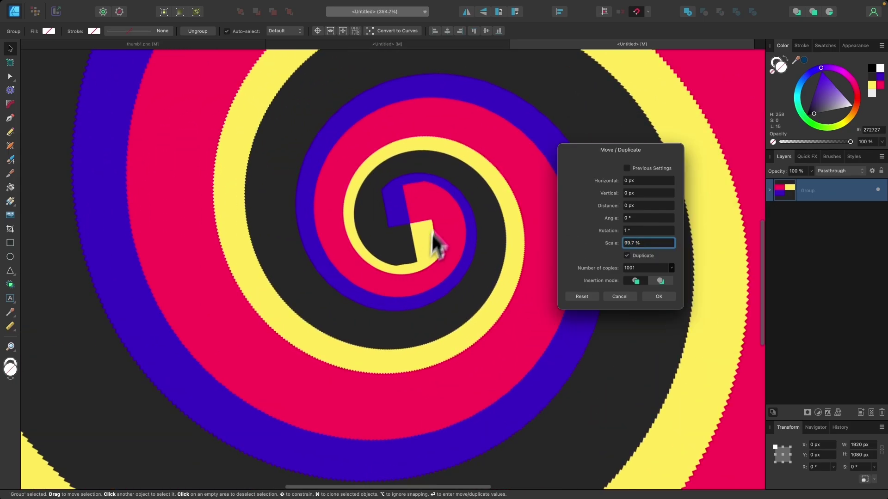
scroll(417, 220, down, 5)
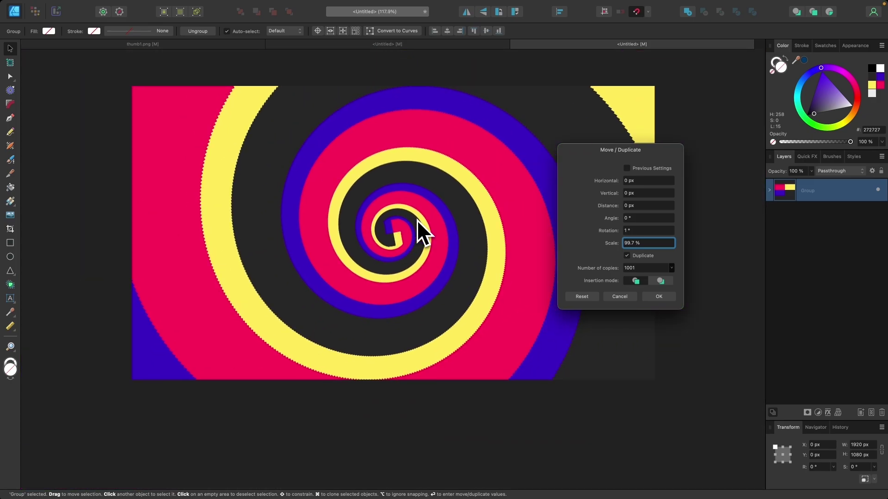
double_click(646, 243)
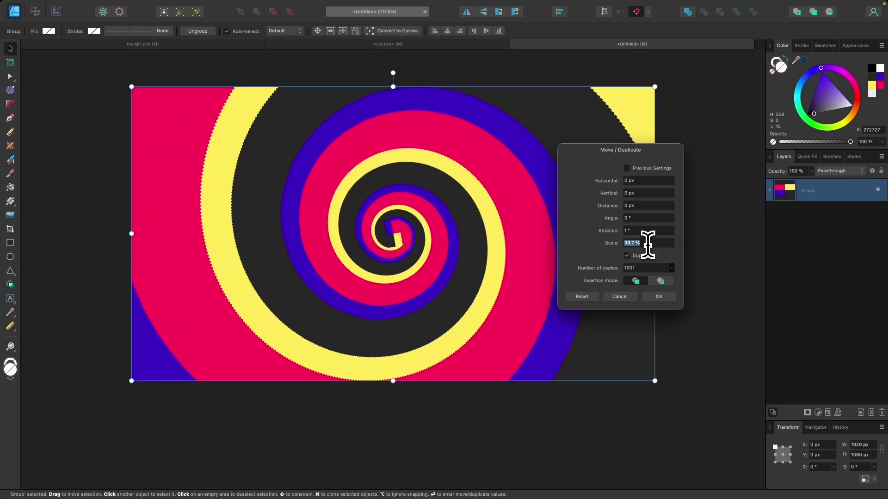
text(99.5)
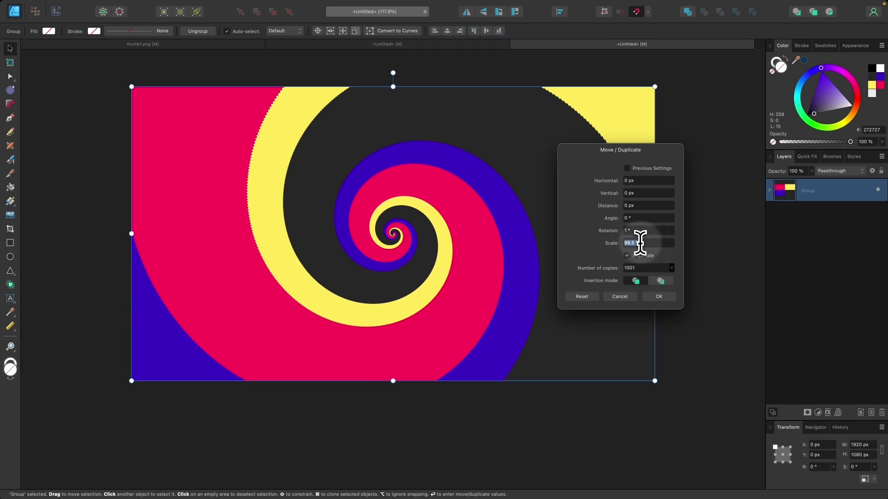
double_click(639, 243)
text(99.2)
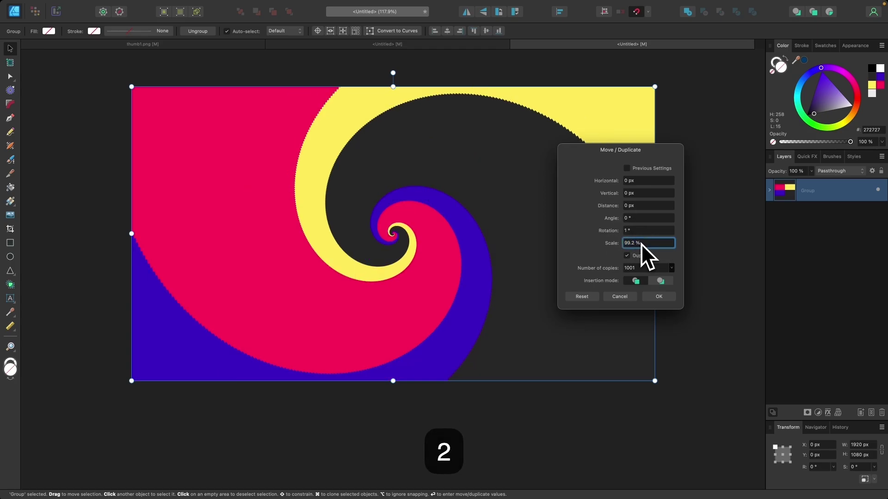
Apply the duplication and click small copies near the swirl centre to inspect them.
click(661, 298)
scroll(511, 238, down, 3)
click(682, 181)
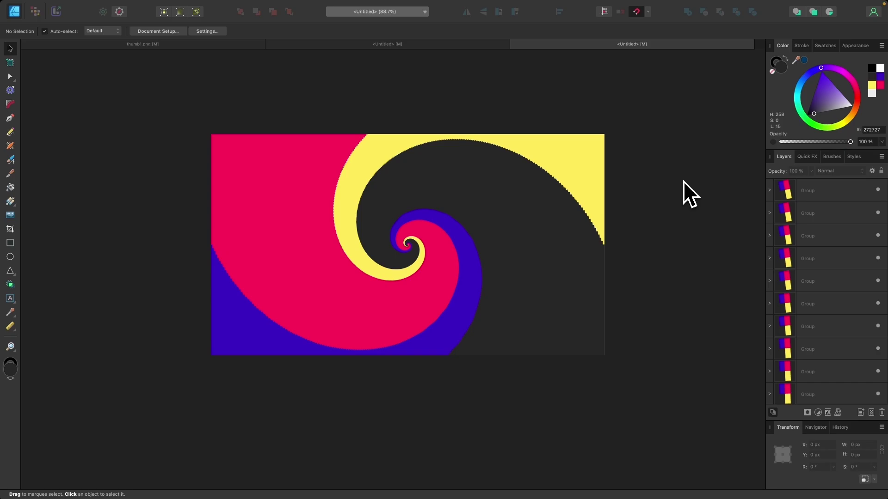
click(452, 246)
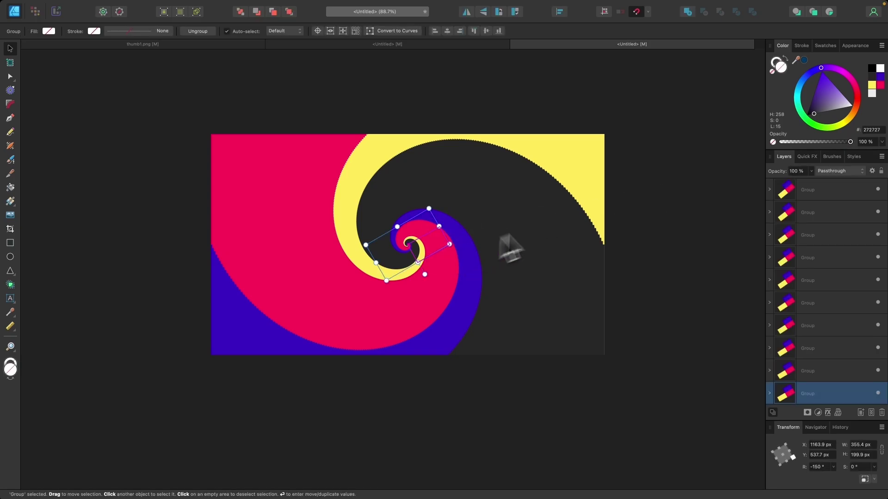
click(640, 150)
click(406, 247)
click(685, 185)
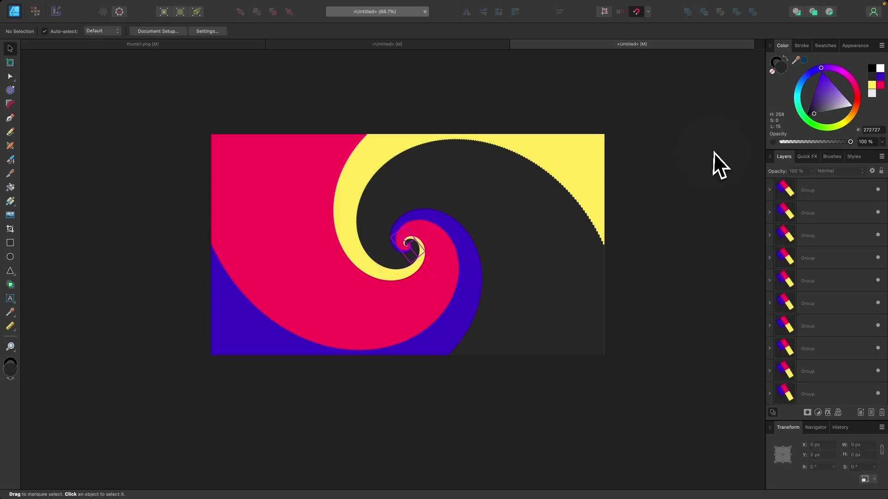
scroll(828, 268, down, 5)
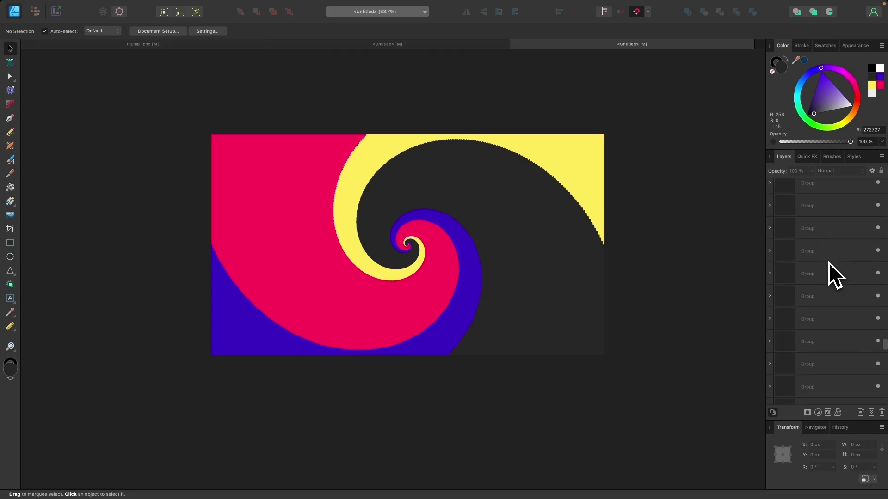
scroll(369, 251, down, 5)
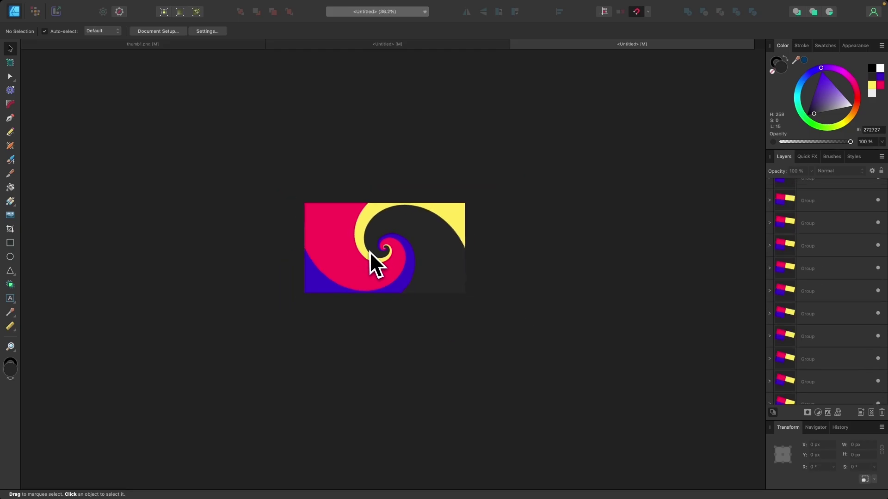
scroll(370, 252, down, 2)
Select all 1002 quadrant copies and combine them into one group.
drag(624, 396, 170, 94)
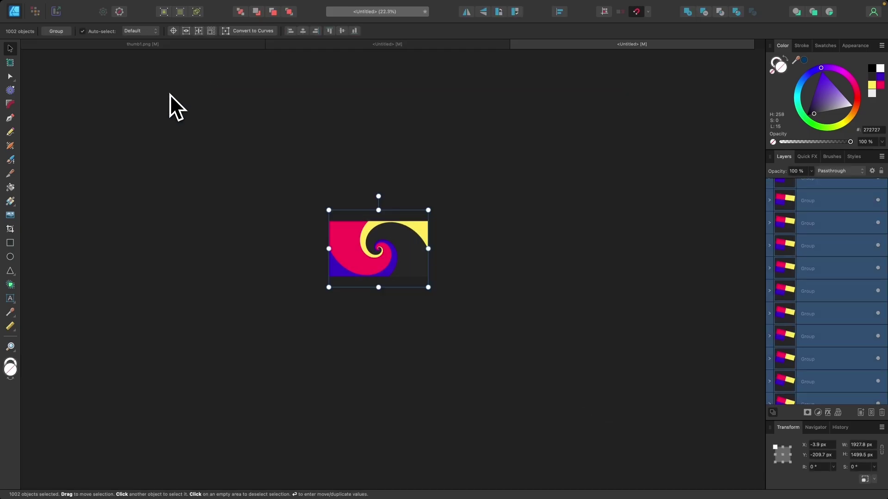
scroll(370, 253, up, 5)
key(super+a)
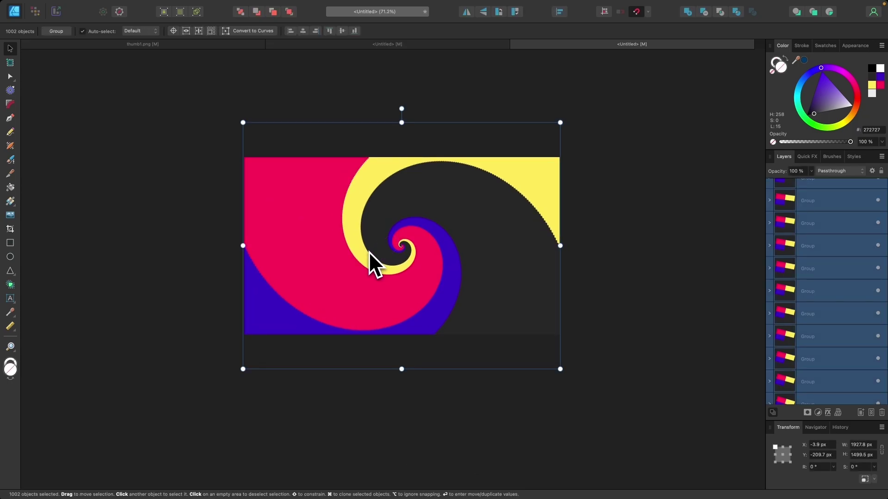
key(super+g)
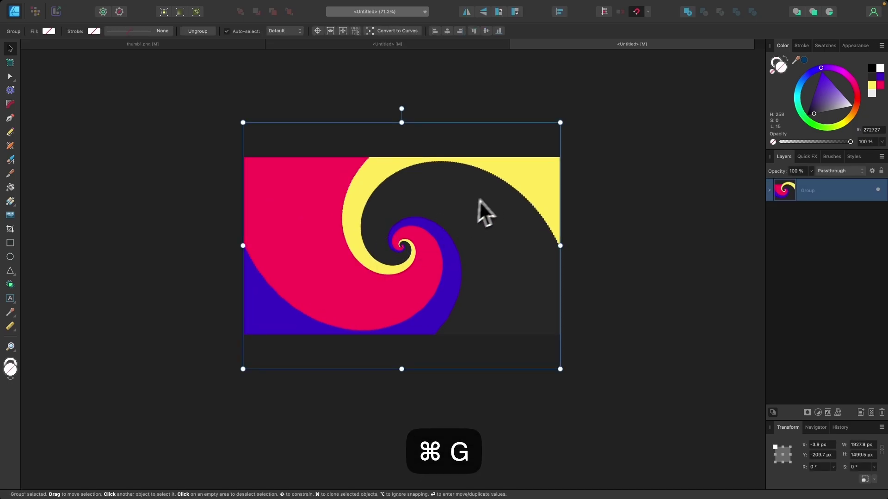
scroll(493, 193, up, 2)
scroll(493, 193, down, 1)
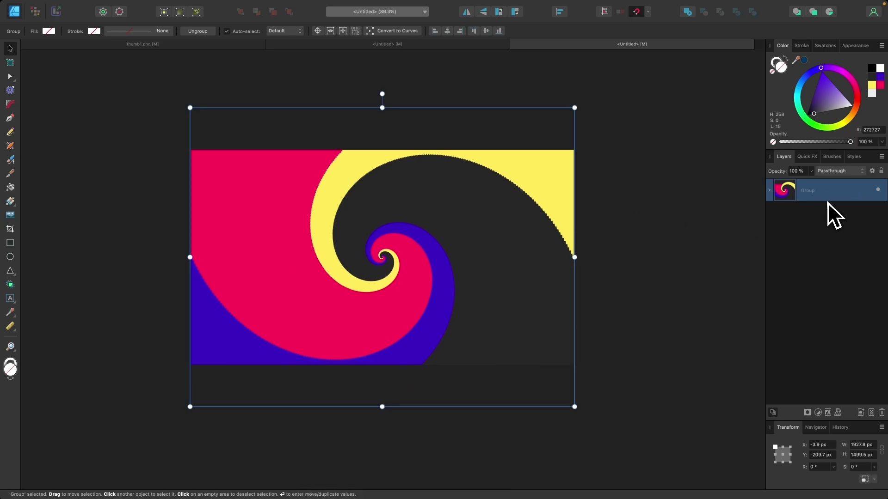
Deselect the swirl group and toggle canvas clipping, ending clipped to the page bounds.
click(818, 412)
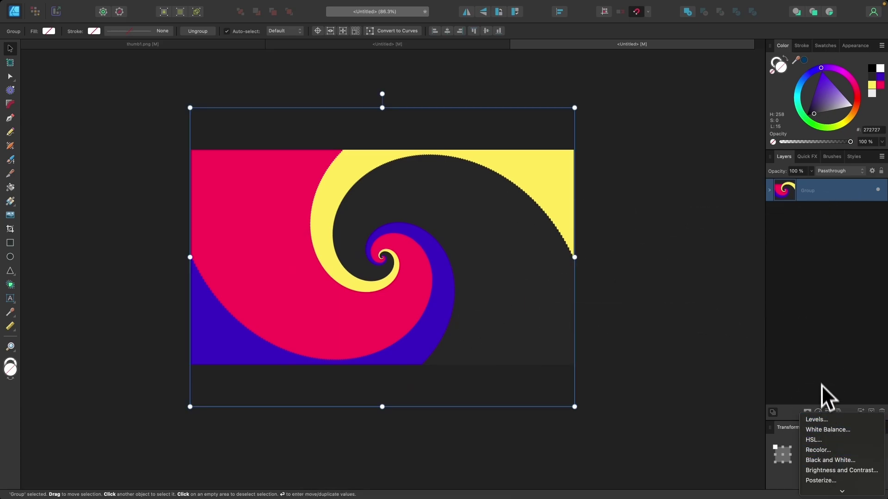
click(816, 354)
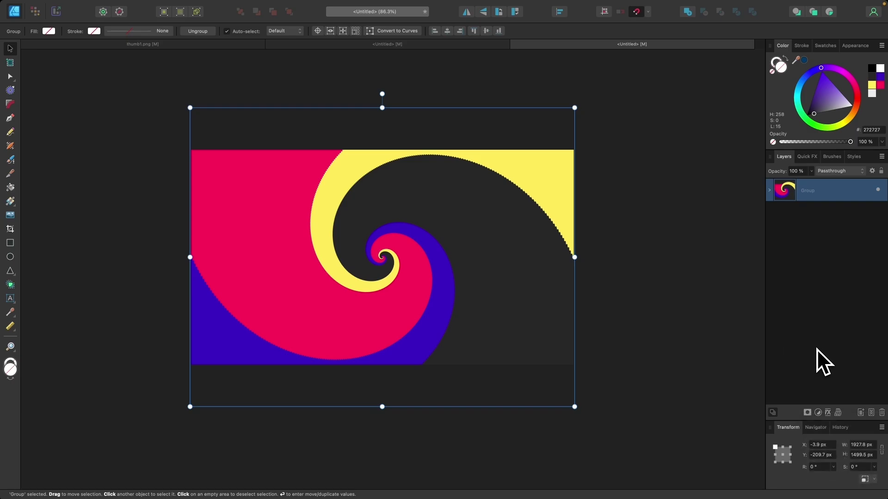
click(601, 296)
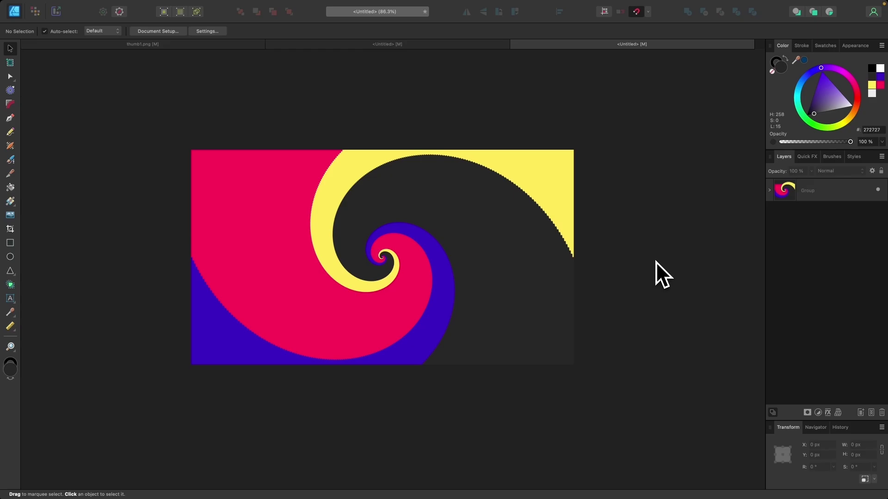
key(backslash)
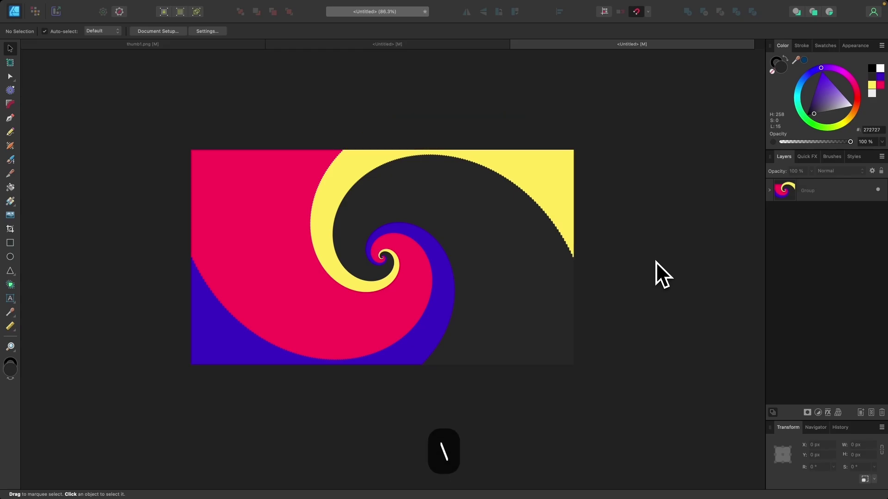
key(backslash)
key(backslash)
key(backslash)
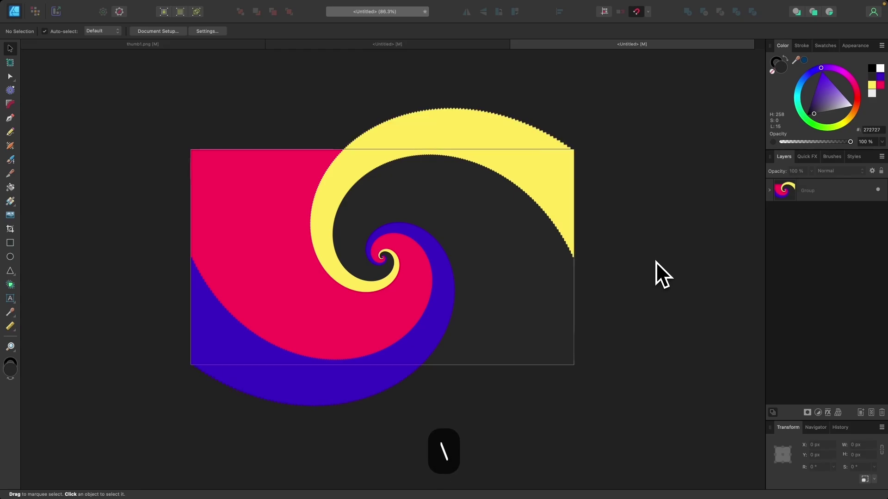
key(backslash)
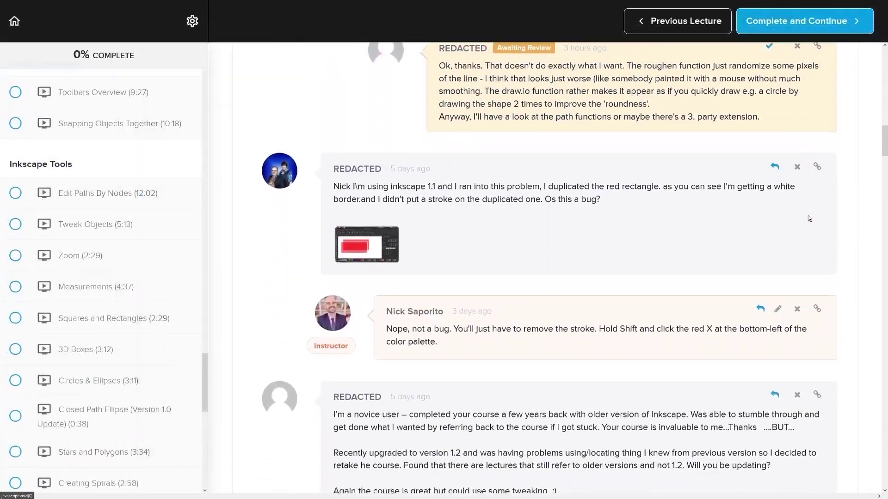
Scroll down the Master Class course page to the $17 lifetime-access enrollment offer.
scroll(808, 216, down, 2)
scroll(828, 211, down, 10)
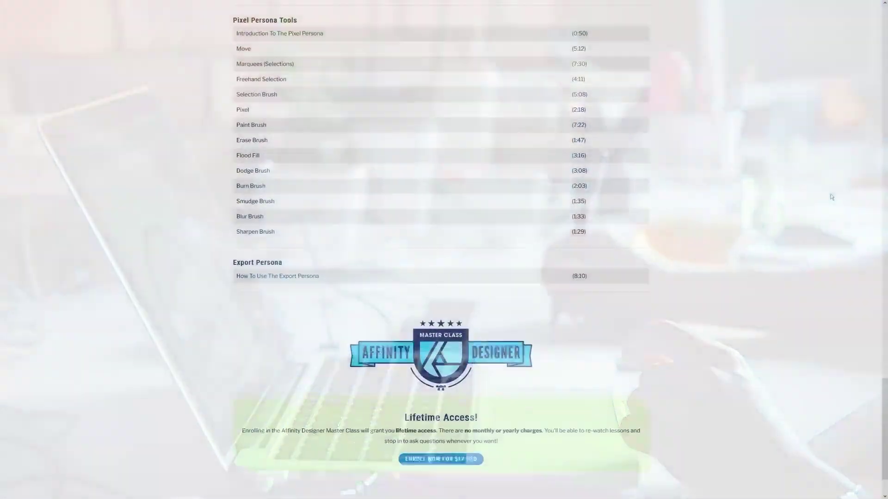
scroll(830, 196, down, 2)
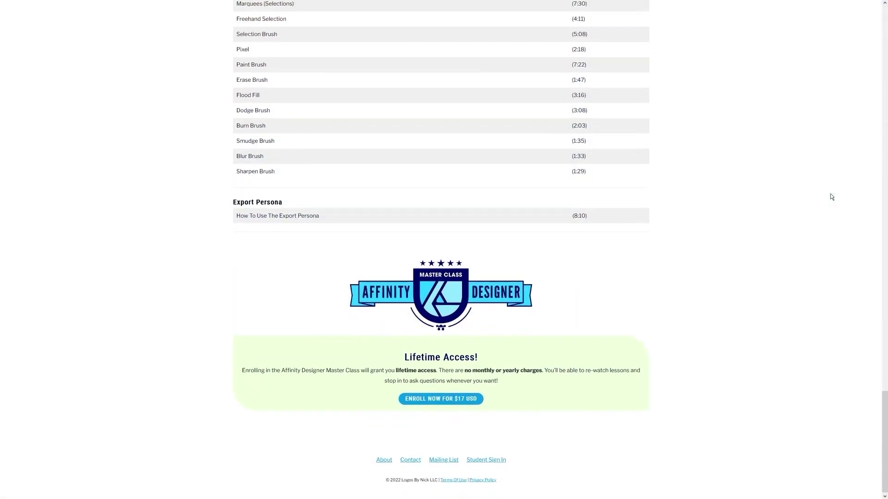